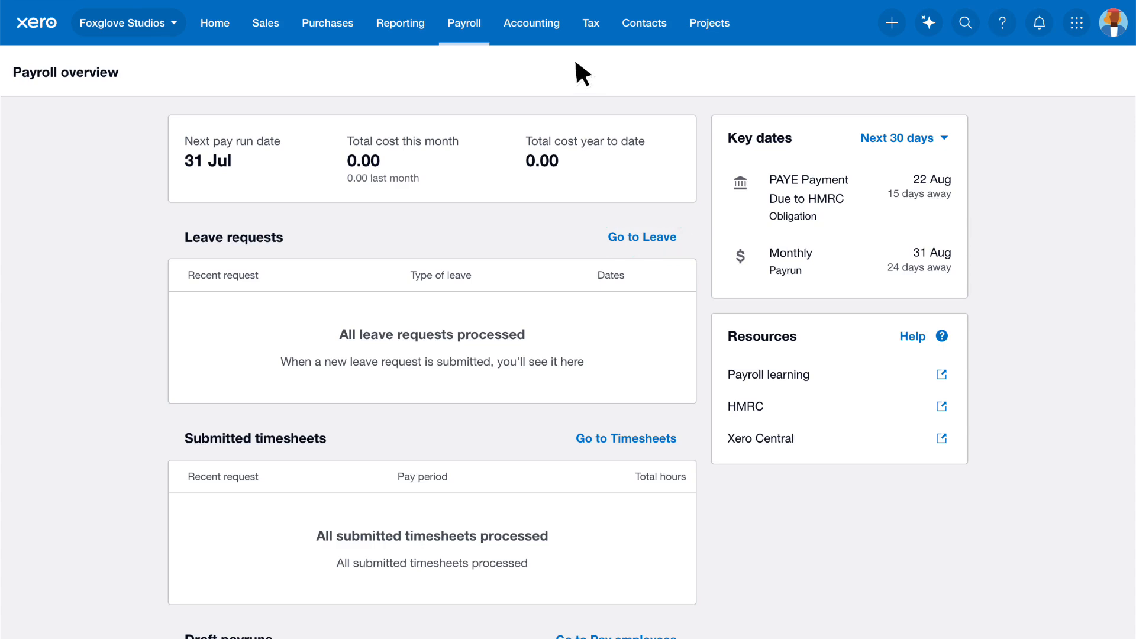
Go to the payroll leave list and start a new statutory leave entry.
left_click(456, 39)
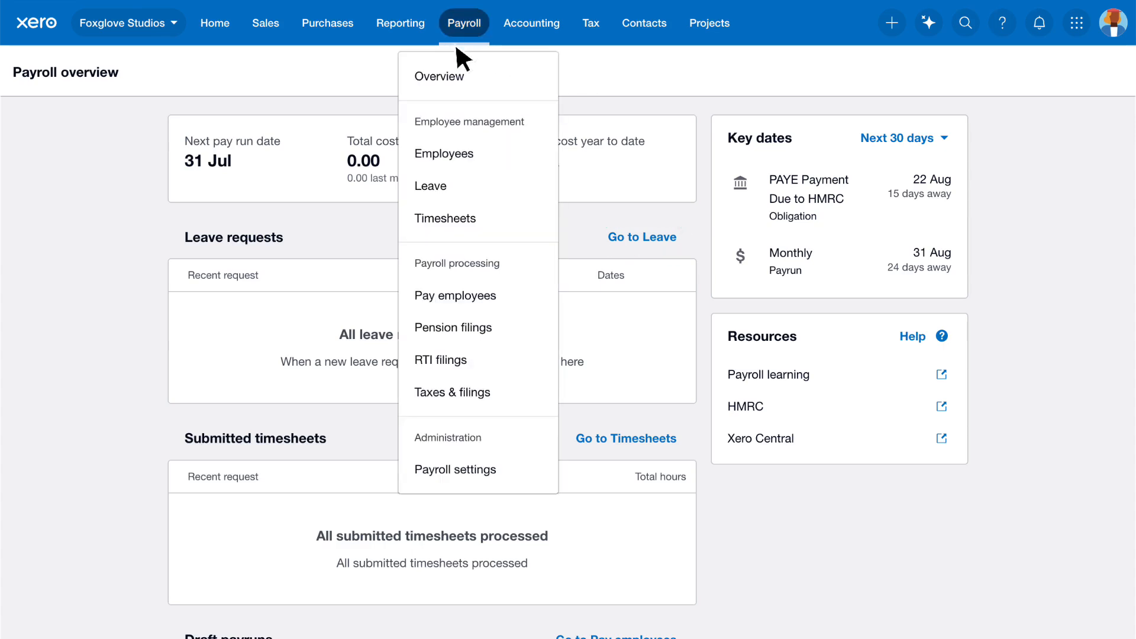
left_click(499, 179)
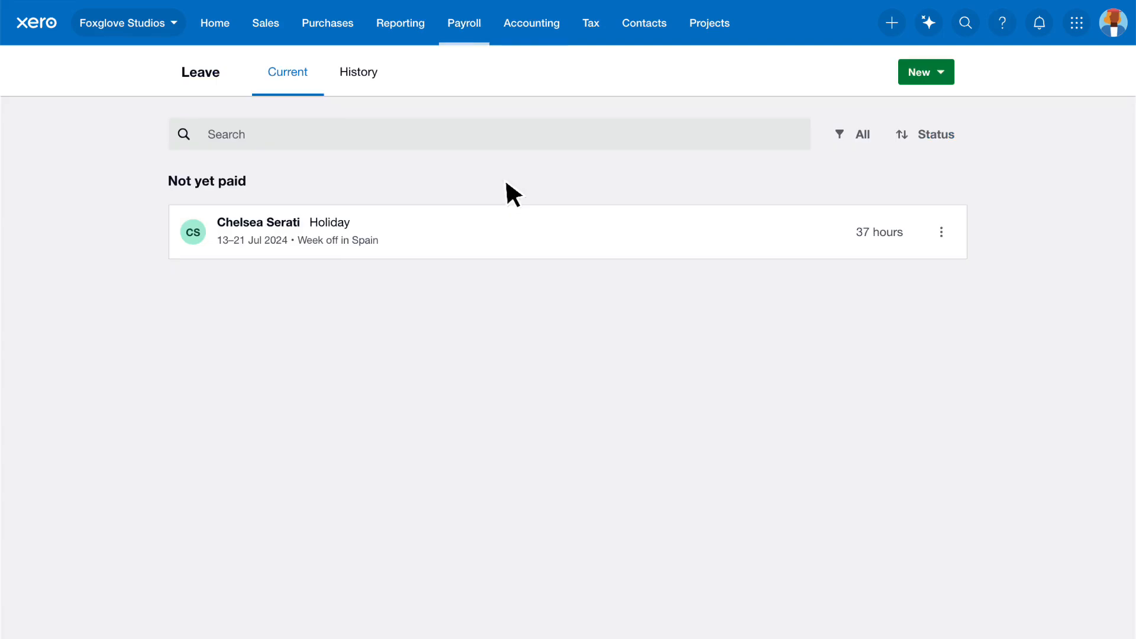
left_click(947, 75)
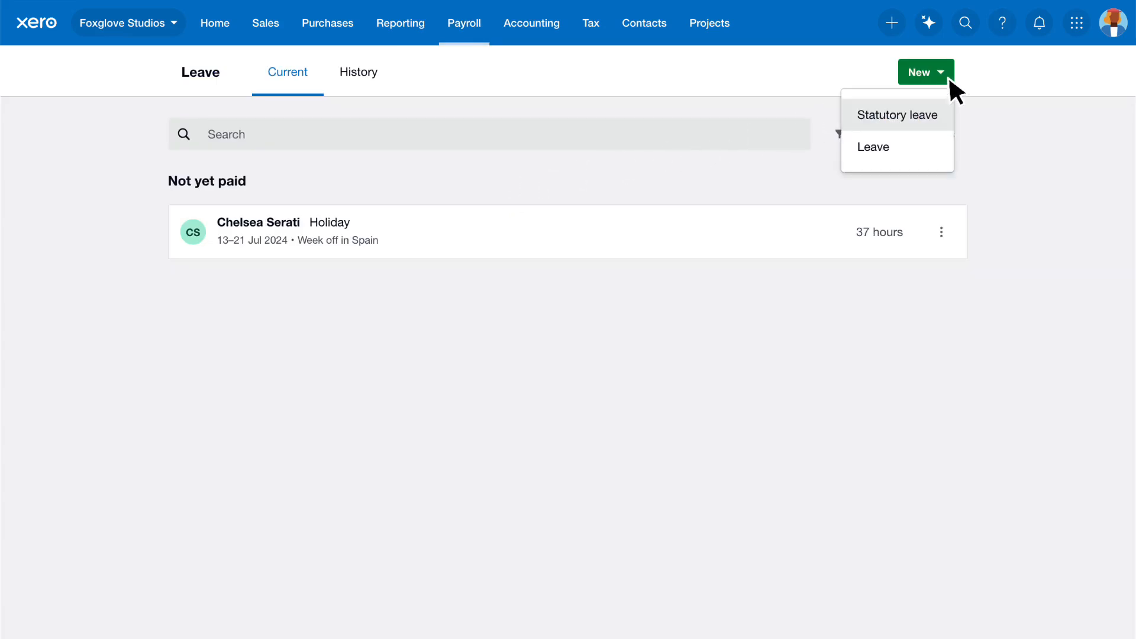
left_click(944, 114)
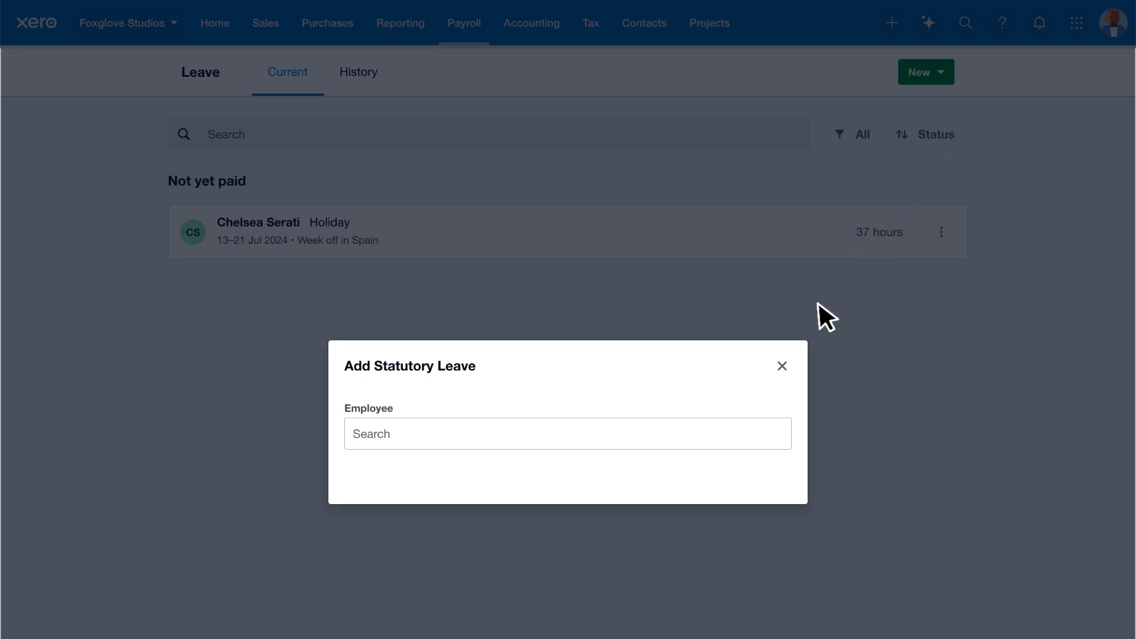
Choose the first listed employee and leave type Sick, with leave dates from 26 Jul 2024 to 02 Aug 2024.
left_click(735, 433)
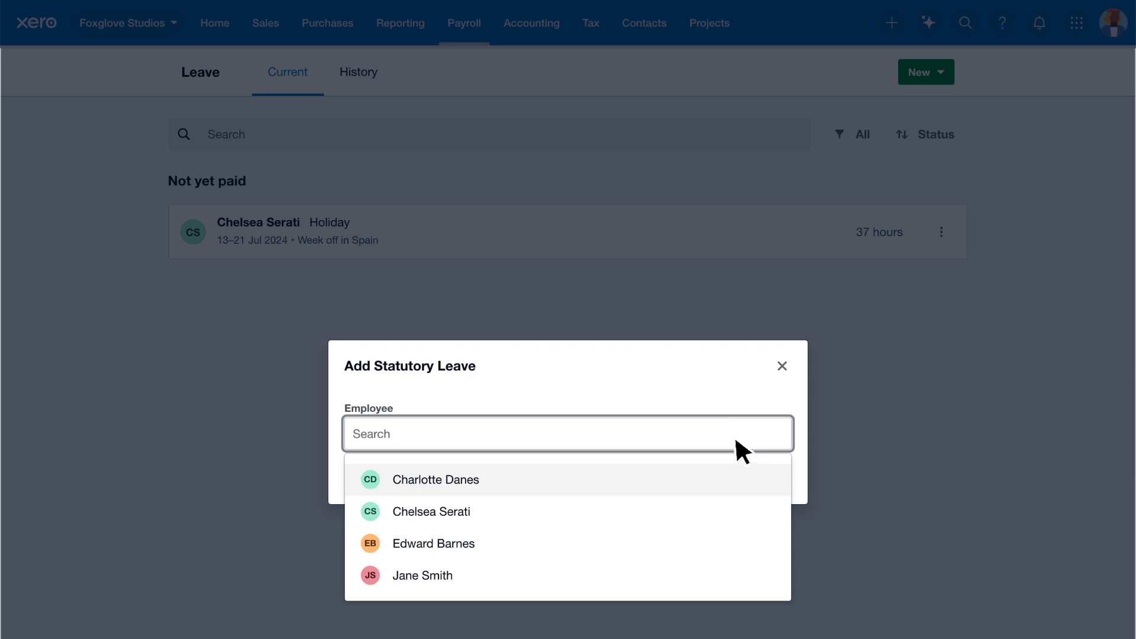
left_click(737, 478)
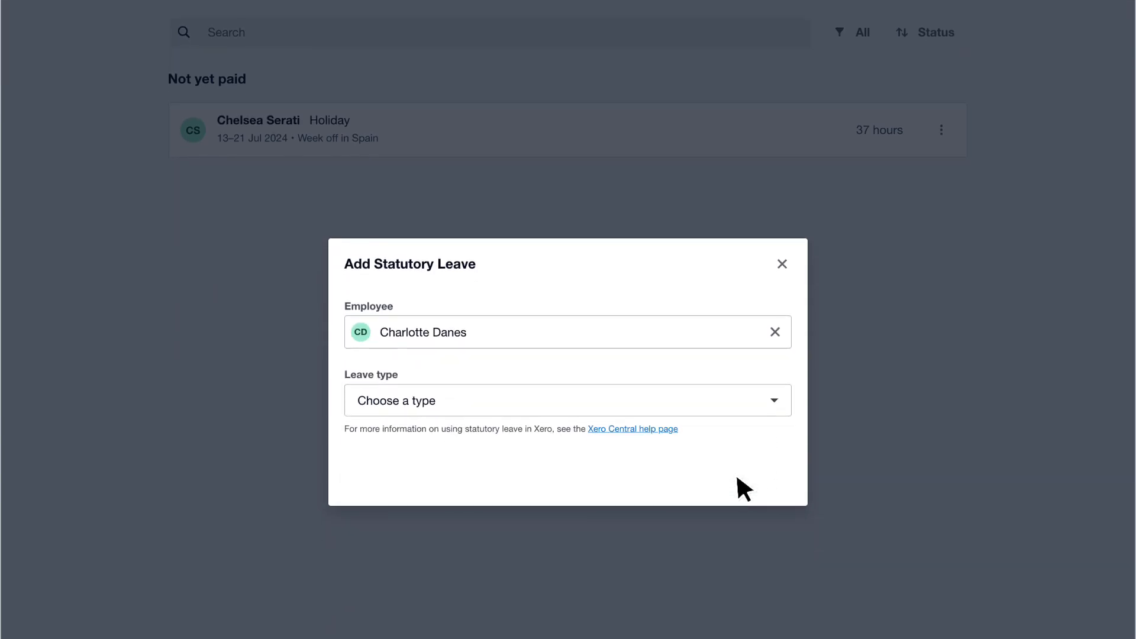
left_click(729, 398)
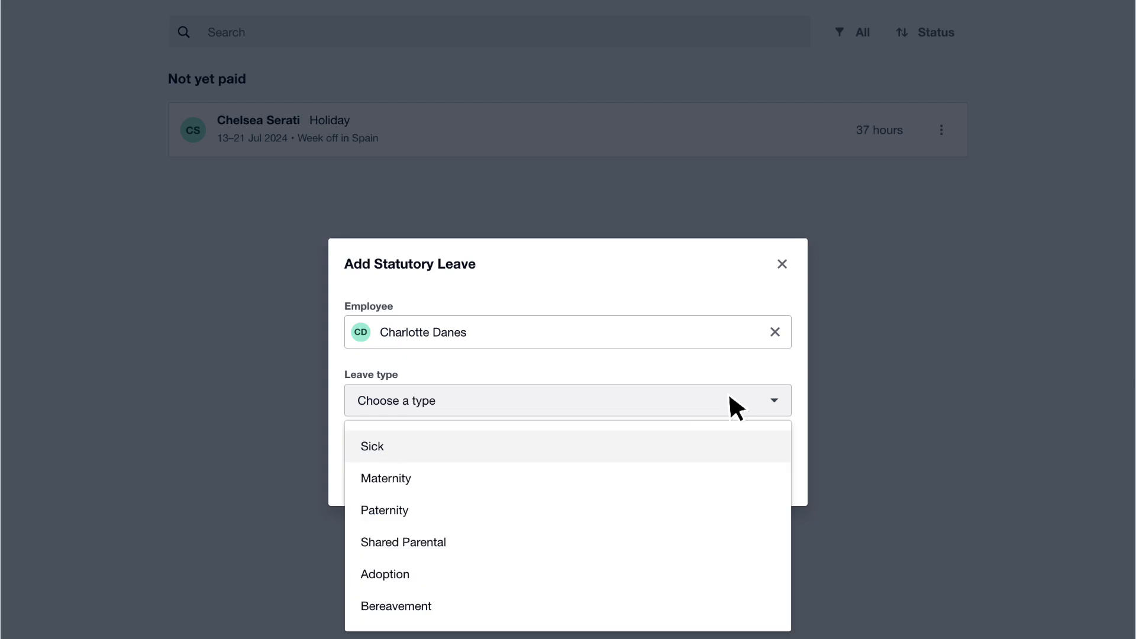
left_click(741, 449)
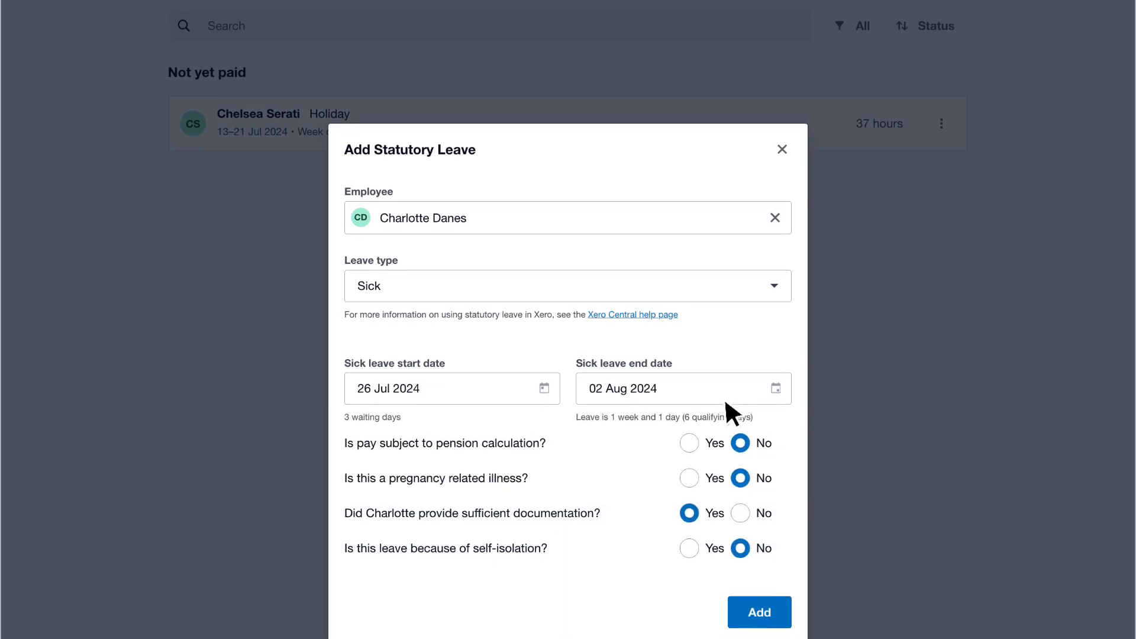
Answer Yes for pay subject to pension calculation and No for self-isolation, and add the sick leave.
scroll(725, 402, "down", 3)
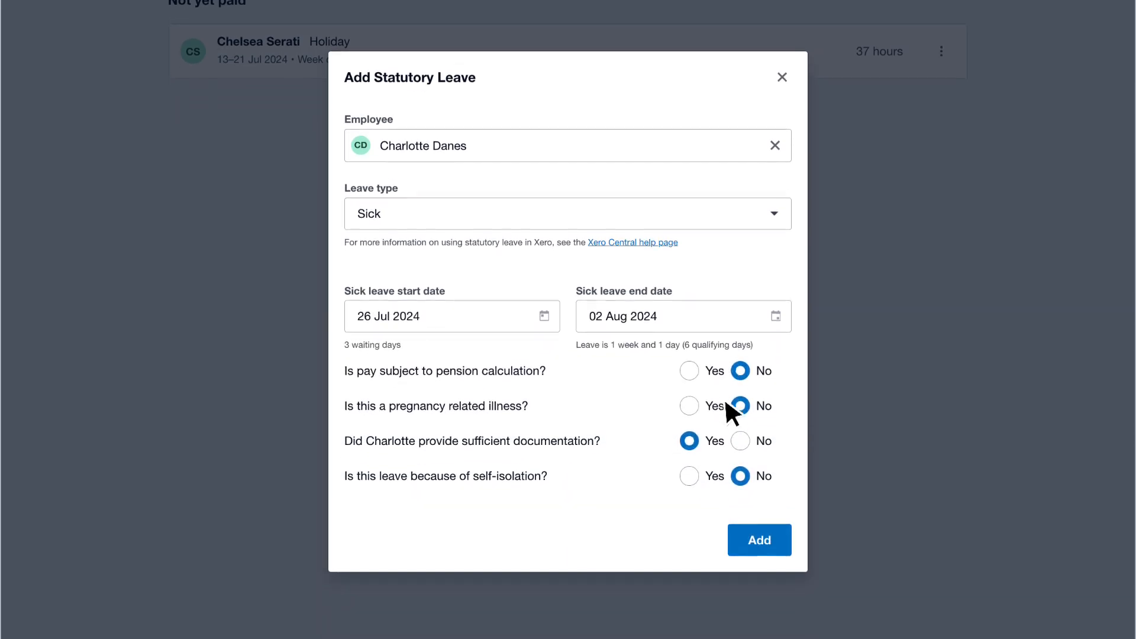
scroll(725, 402, "down", 1)
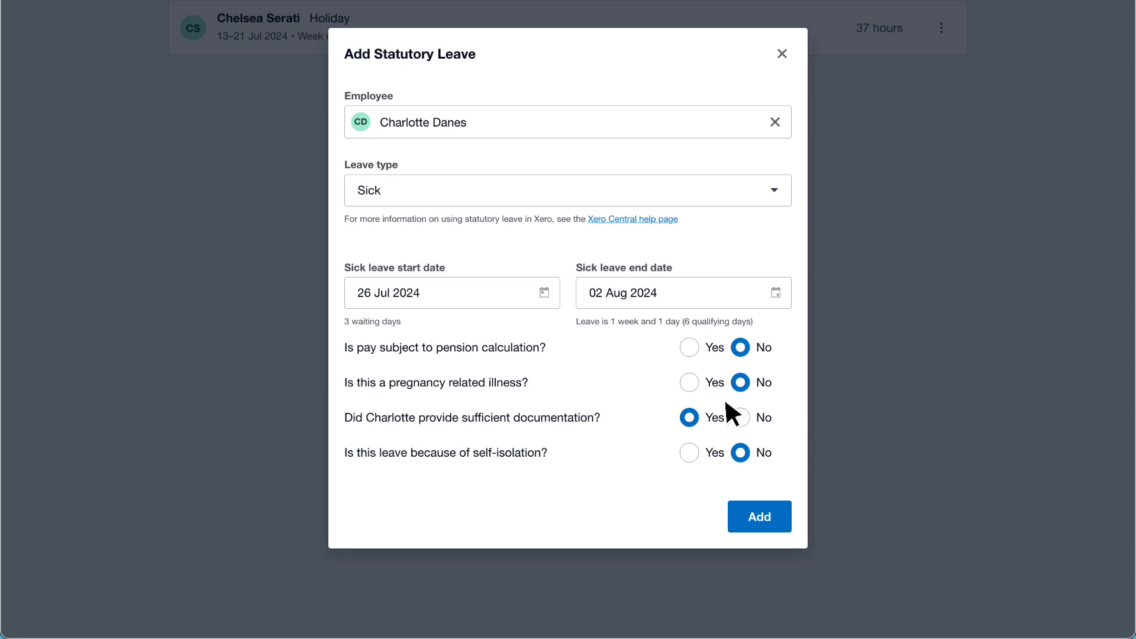
left_click(697, 348)
left_click(696, 453)
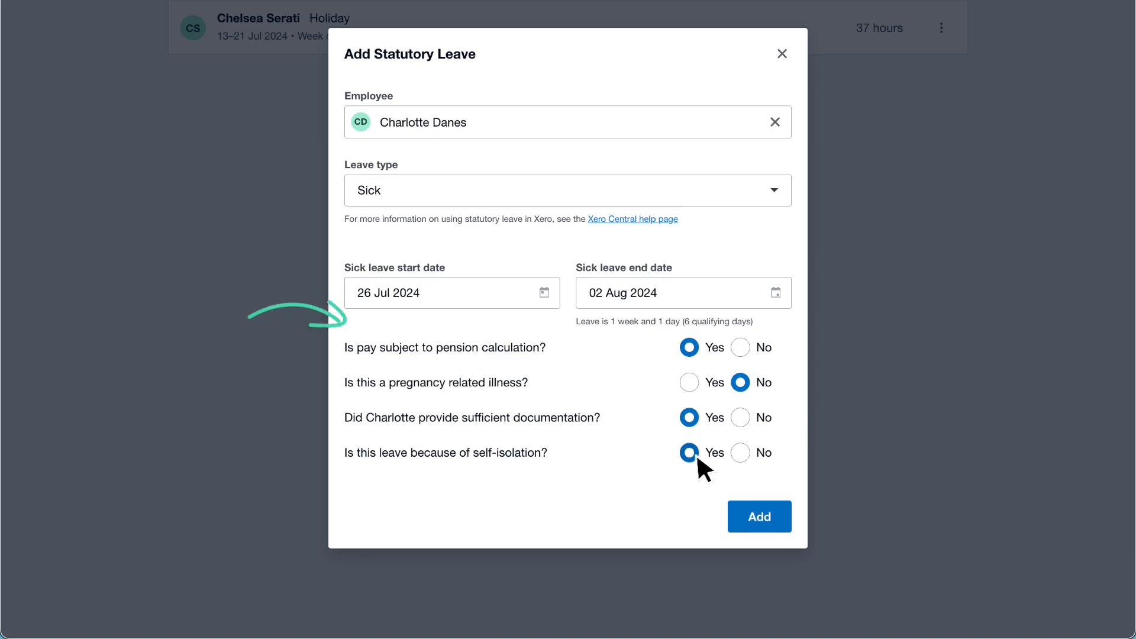
left_click(740, 453)
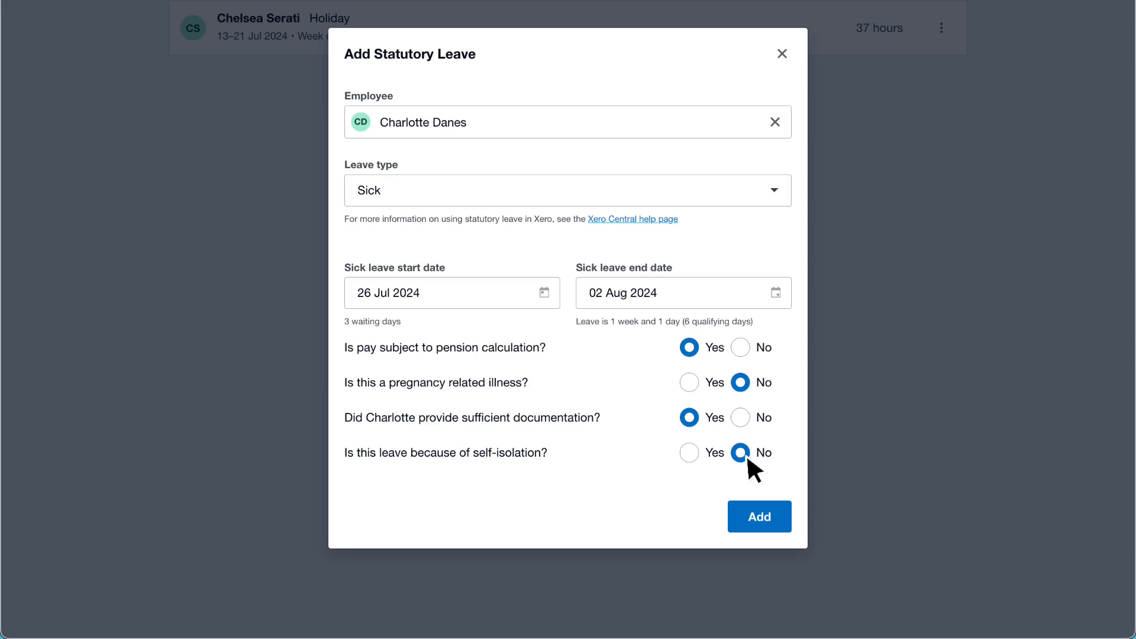
left_click(784, 514)
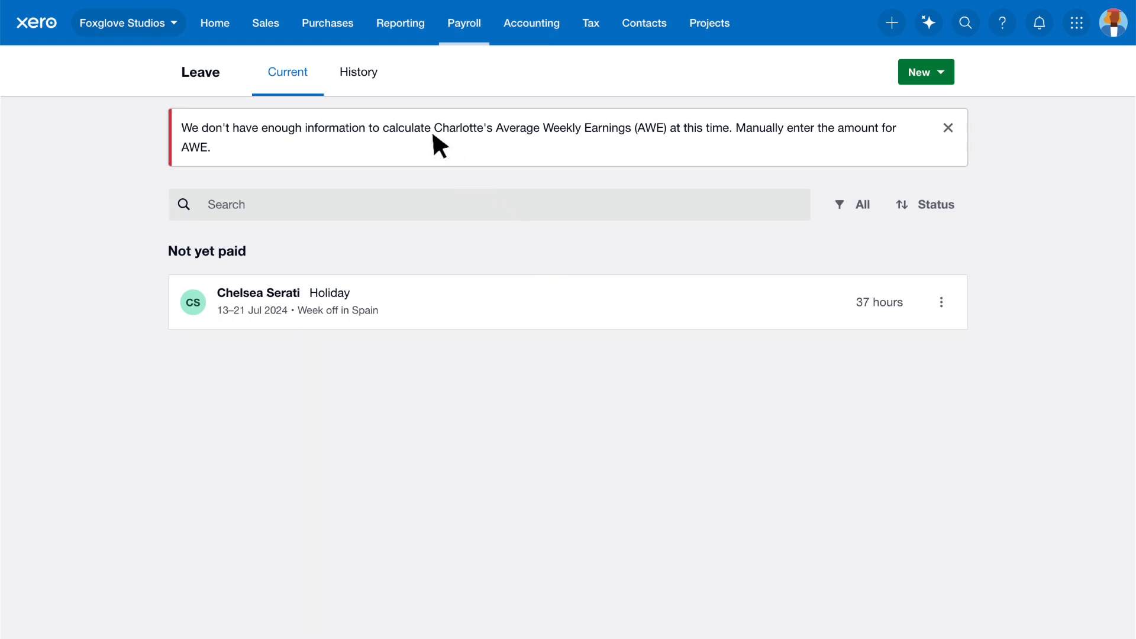
Open the Not entitled statutory sick leave from the leave history, override average weekly earnings with £600.00 and save it.
left_click(383, 81)
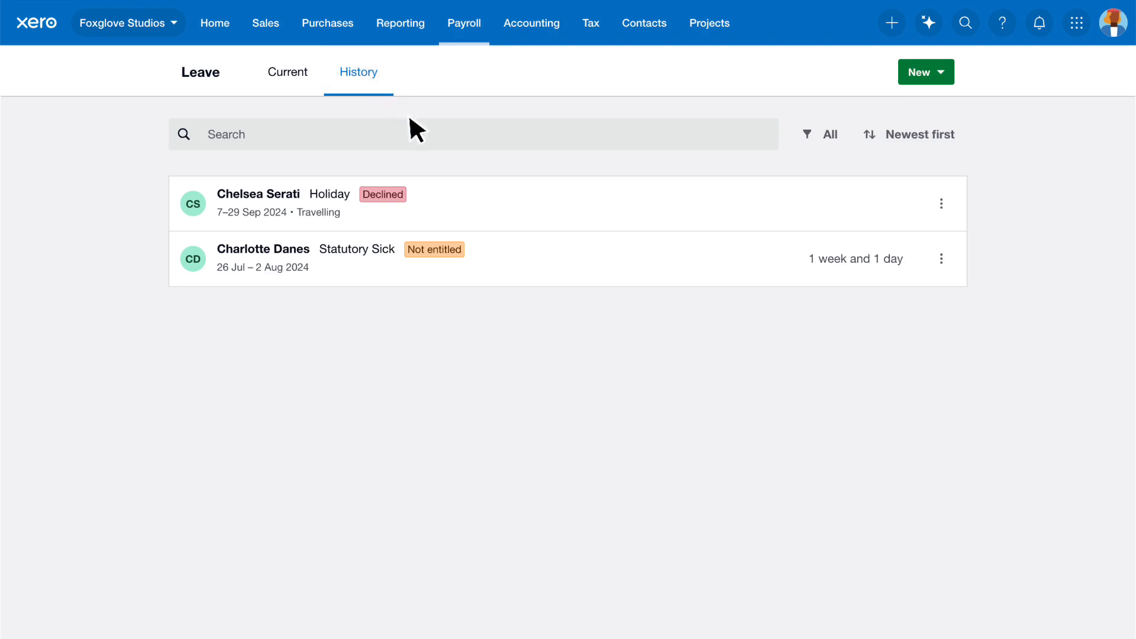
left_click(505, 256)
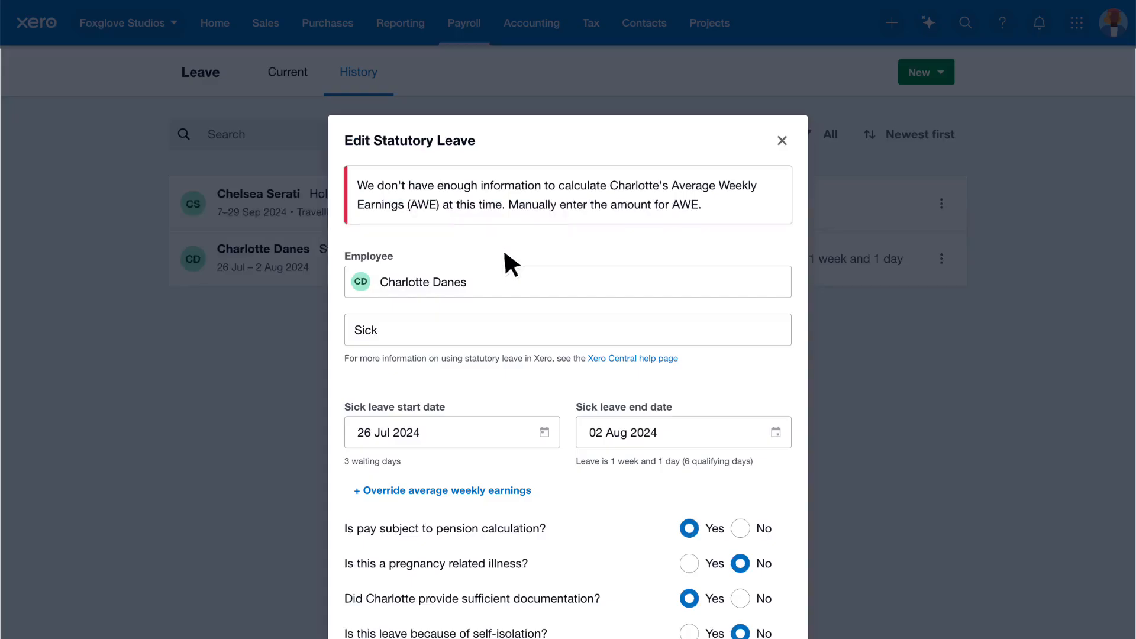
scroll(505, 255, "down", 3)
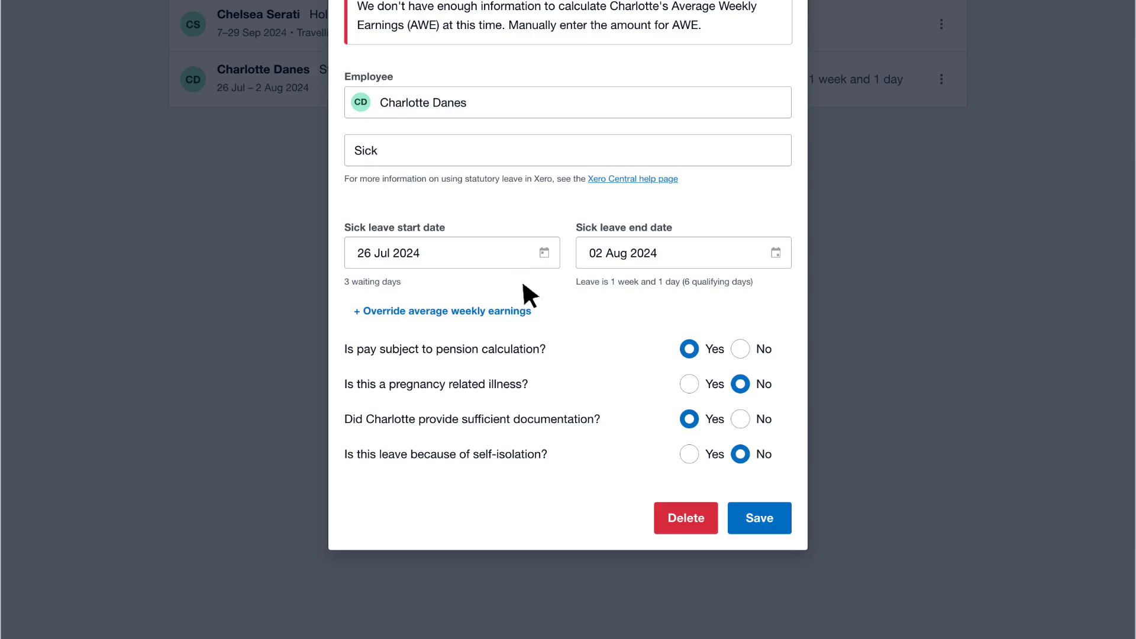
left_click(533, 309)
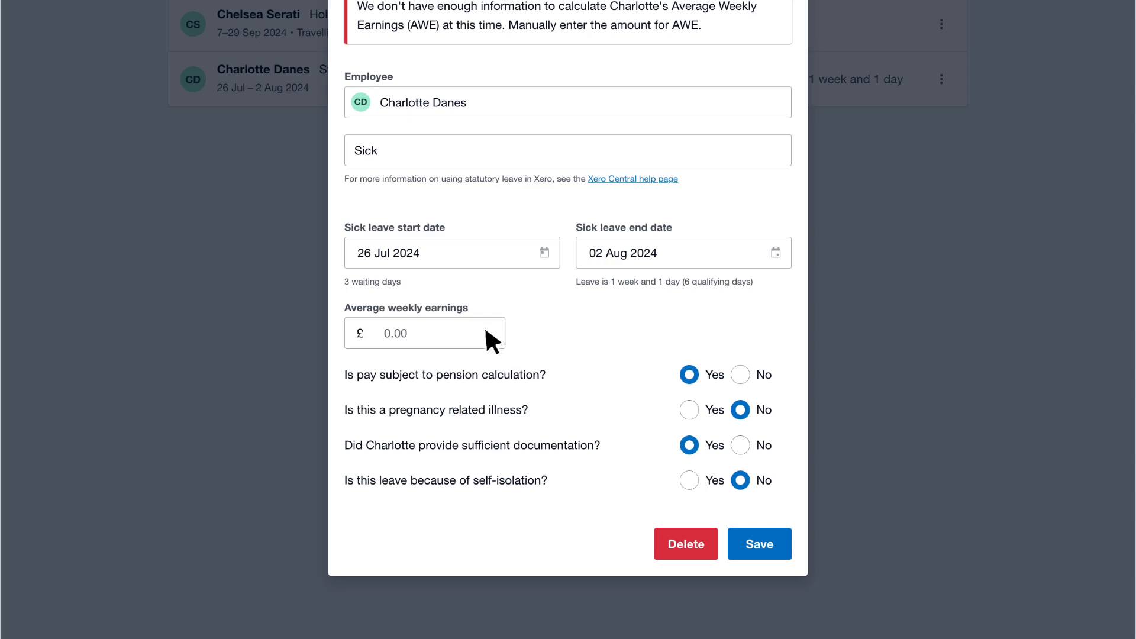
type("600.00")
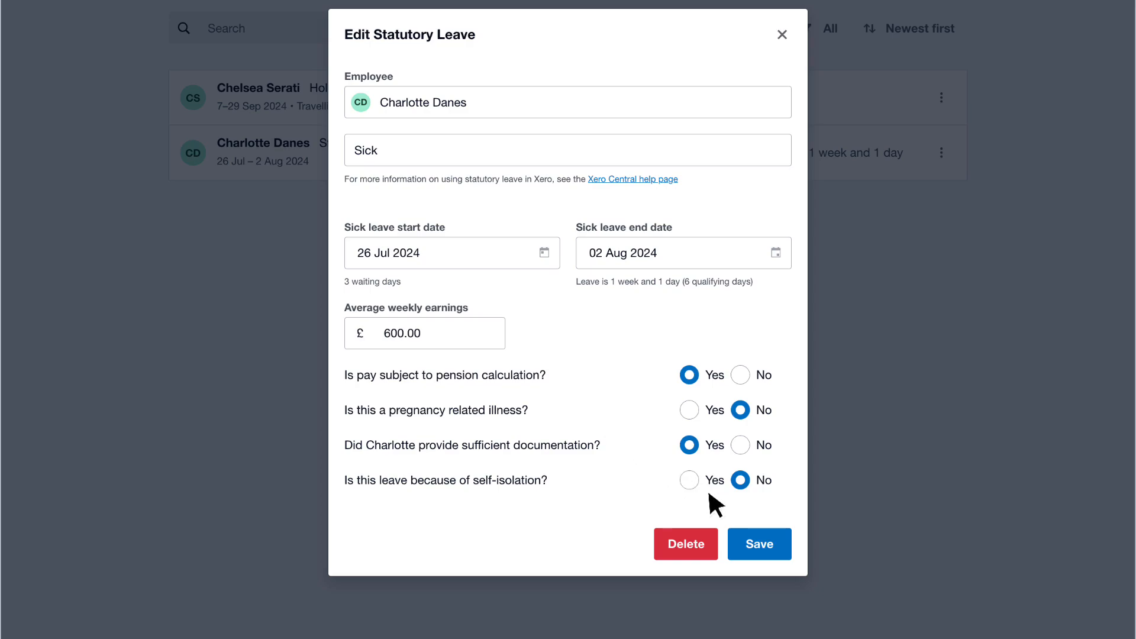
left_click(783, 544)
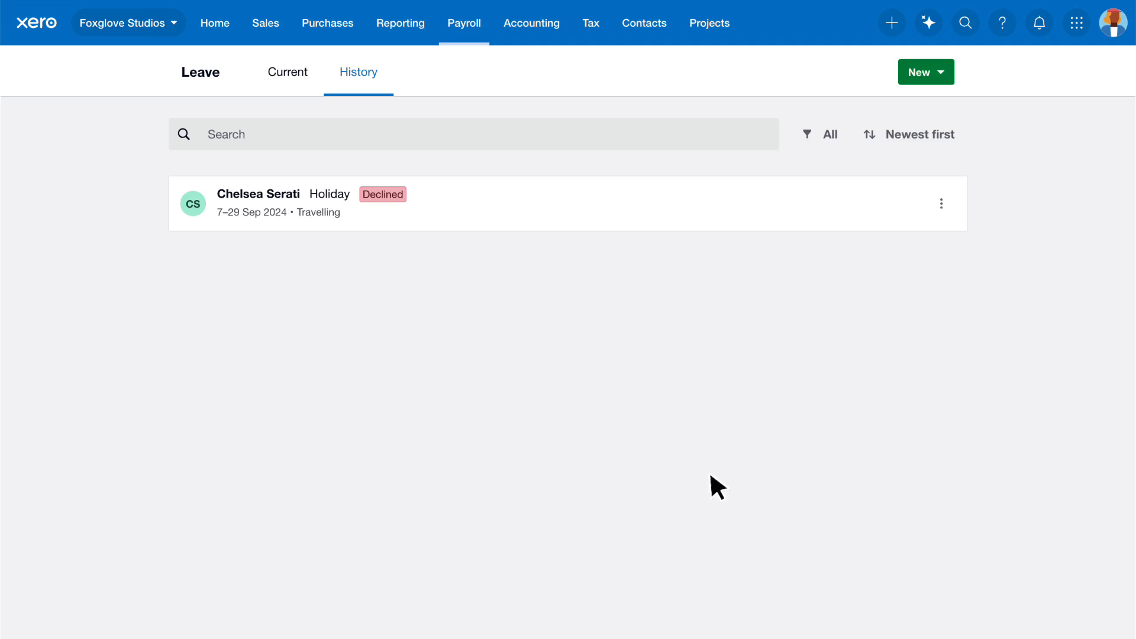
Return to the current leave list and start a new statutory leave entry of type Maternity for the last listed employee.
left_click(311, 80)
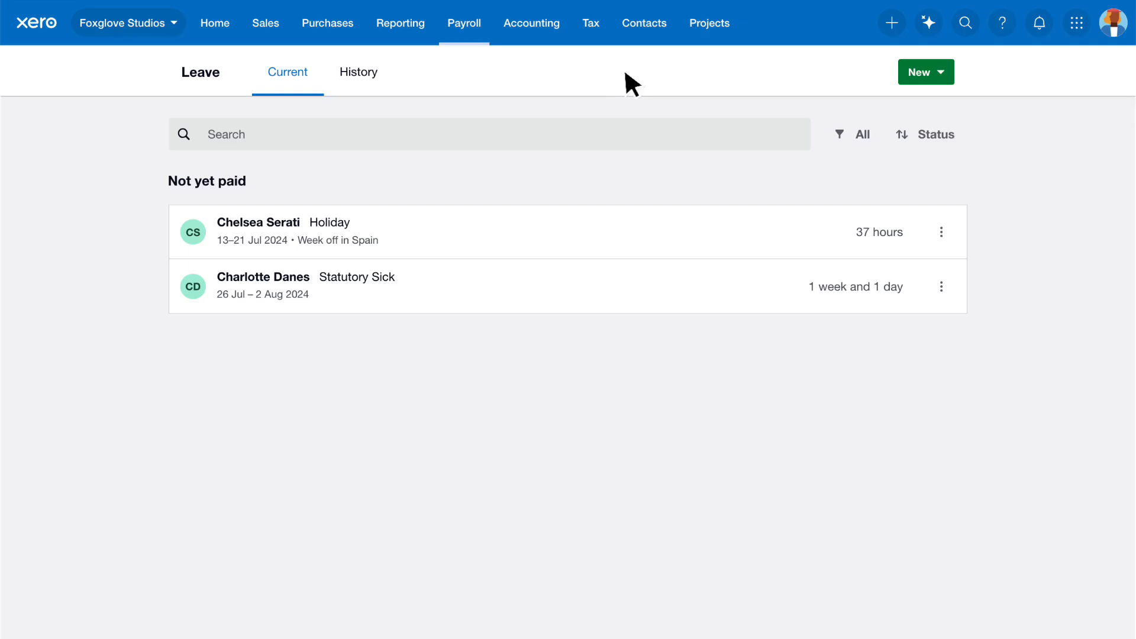
left_click(947, 78)
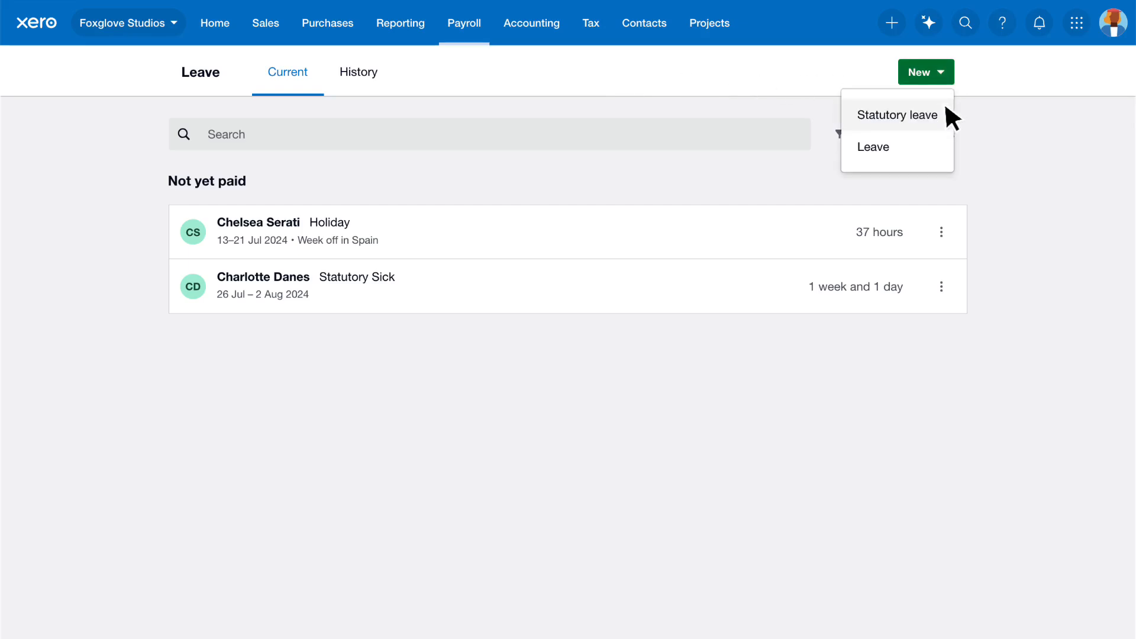
left_click(944, 108)
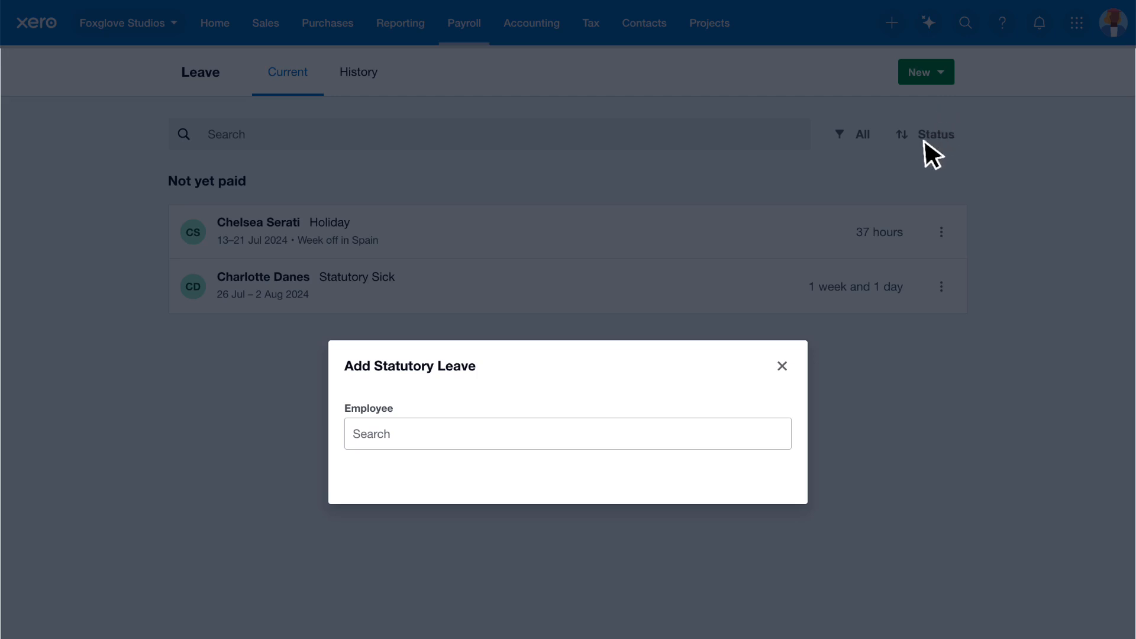
left_click(751, 433)
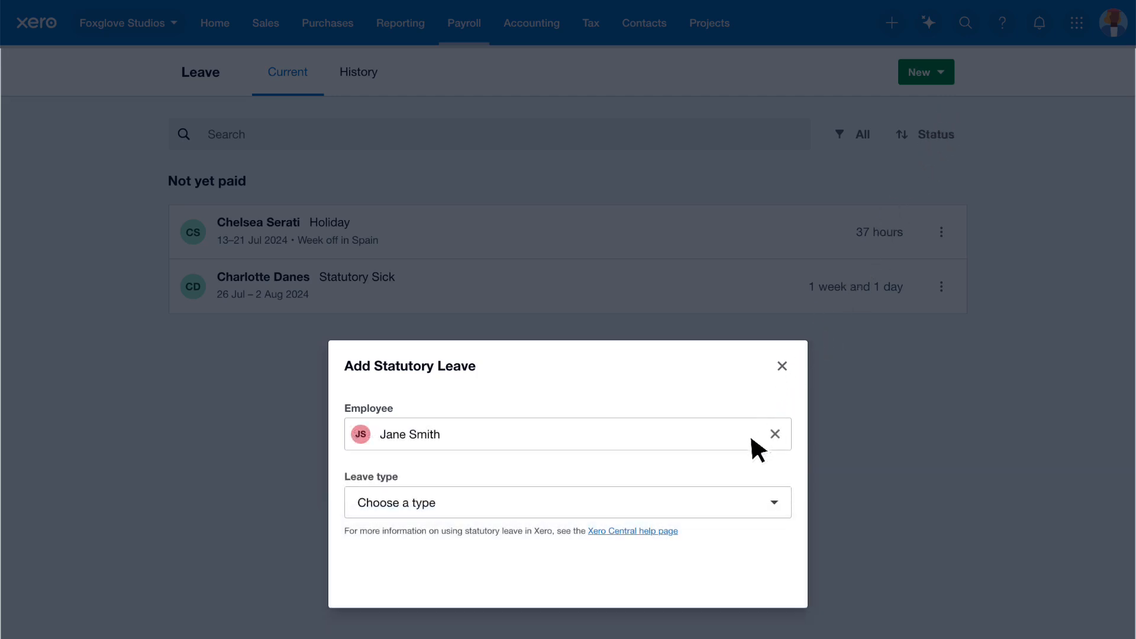
left_click(744, 500)
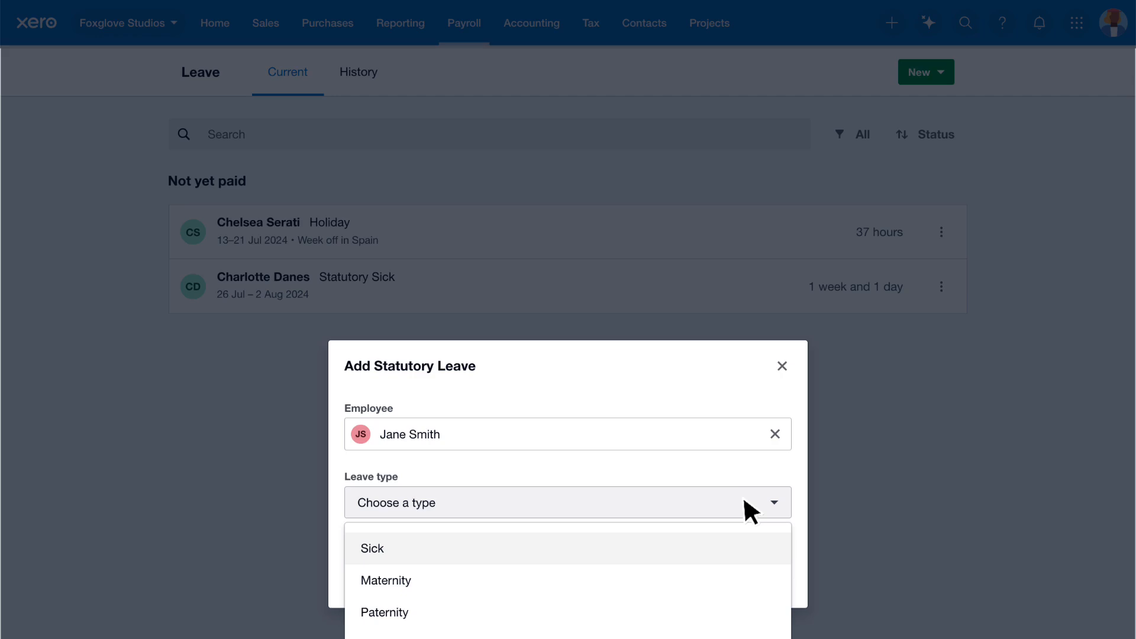
left_click(743, 579)
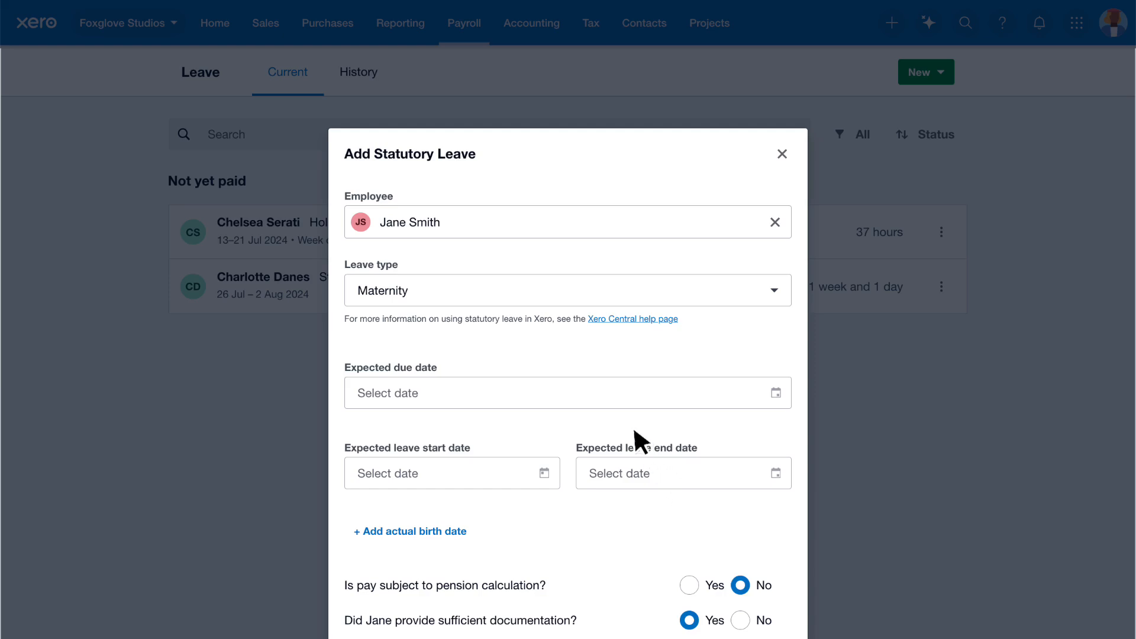
Add the maternity leave with due date 27 Aug 2024, dates 19 Aug 2024 to 06 Jan 2025, and pay subject to pension calculation.
left_click(603, 389)
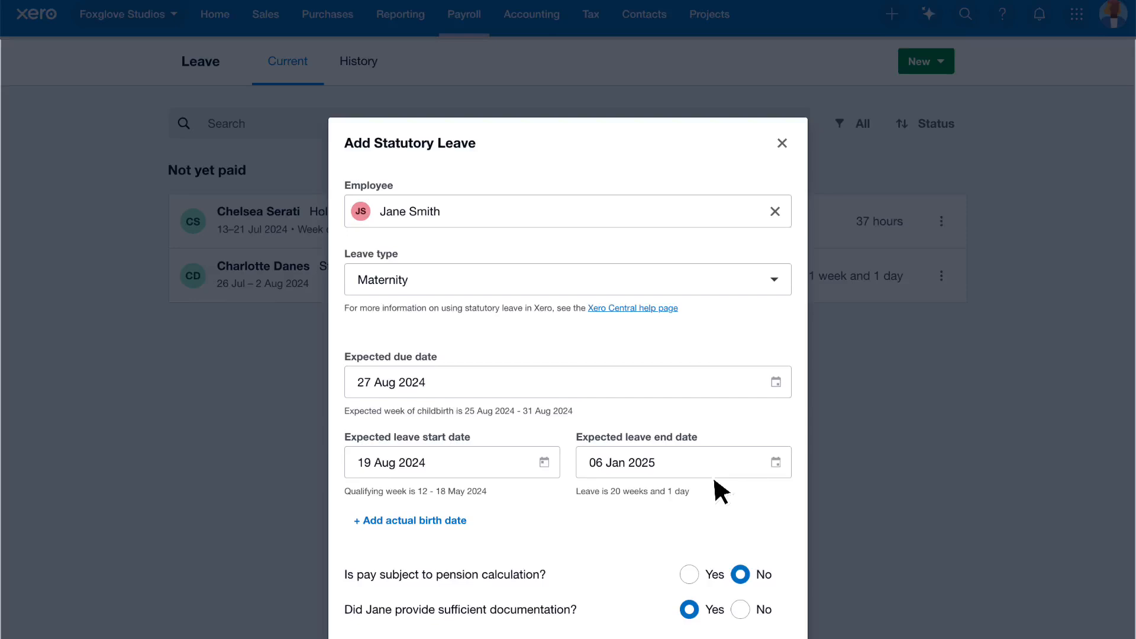
scroll(714, 481, "down", 3)
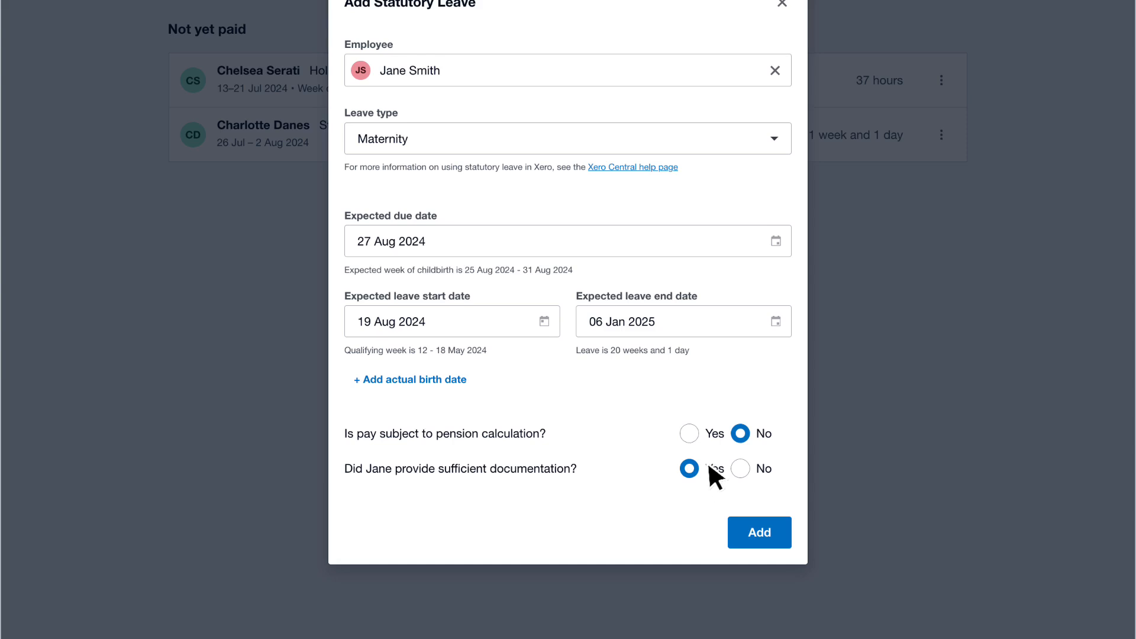
left_click(693, 436)
left_click(759, 532)
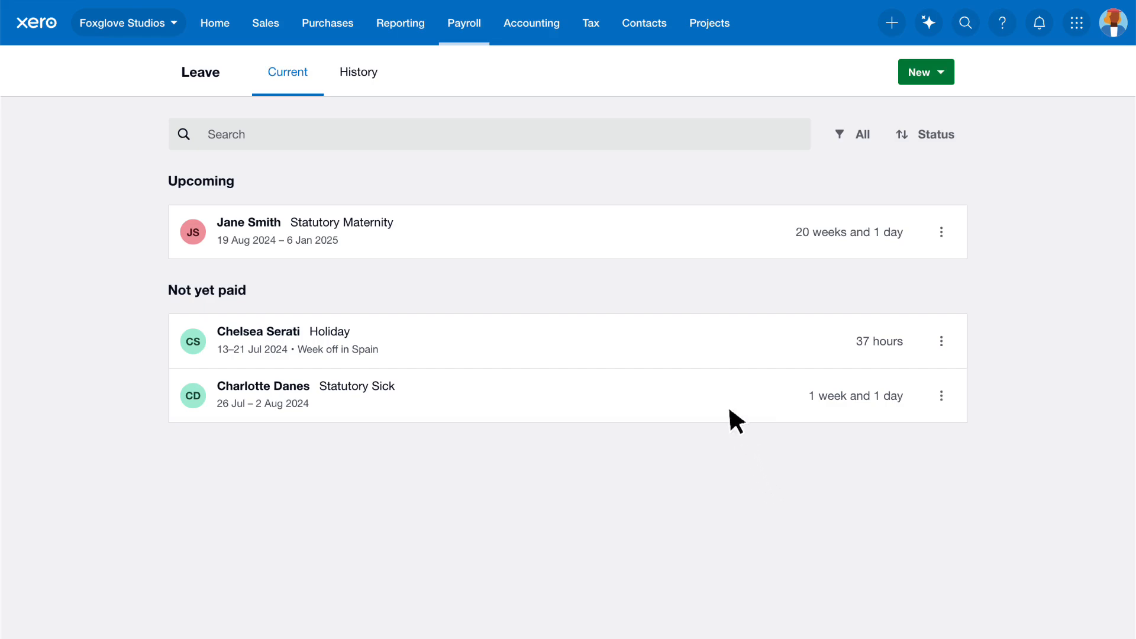
Review the upcoming statutory maternity leave's average weekly earnings and keep-in-touch days, and close it without changes.
left_click(651, 233)
scroll(649, 221, "down", 1)
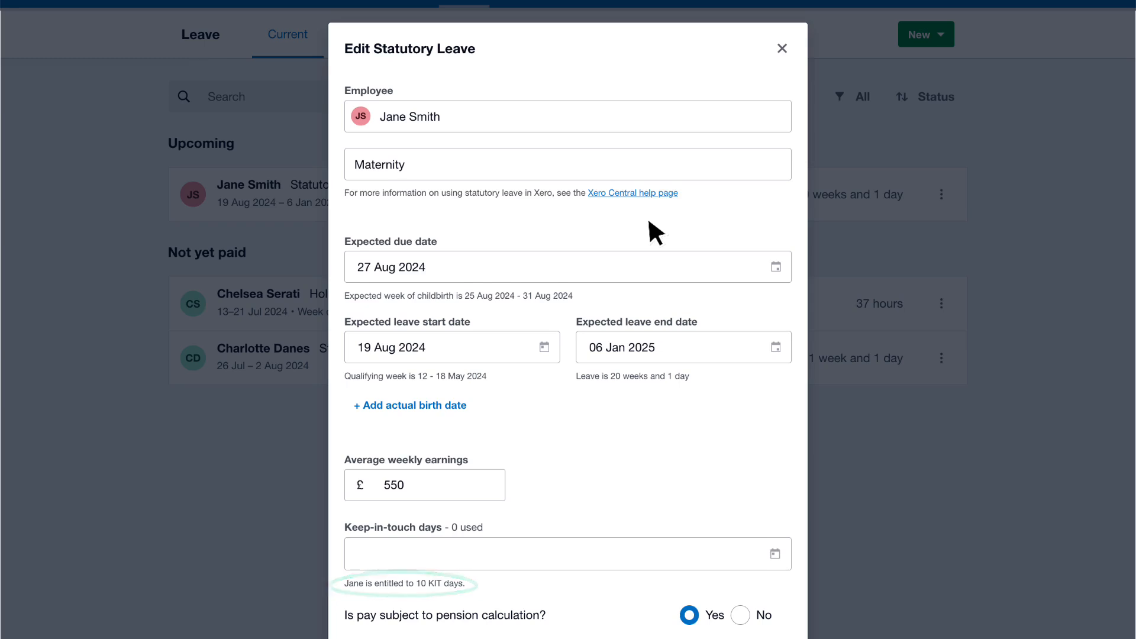
left_click(786, 49)
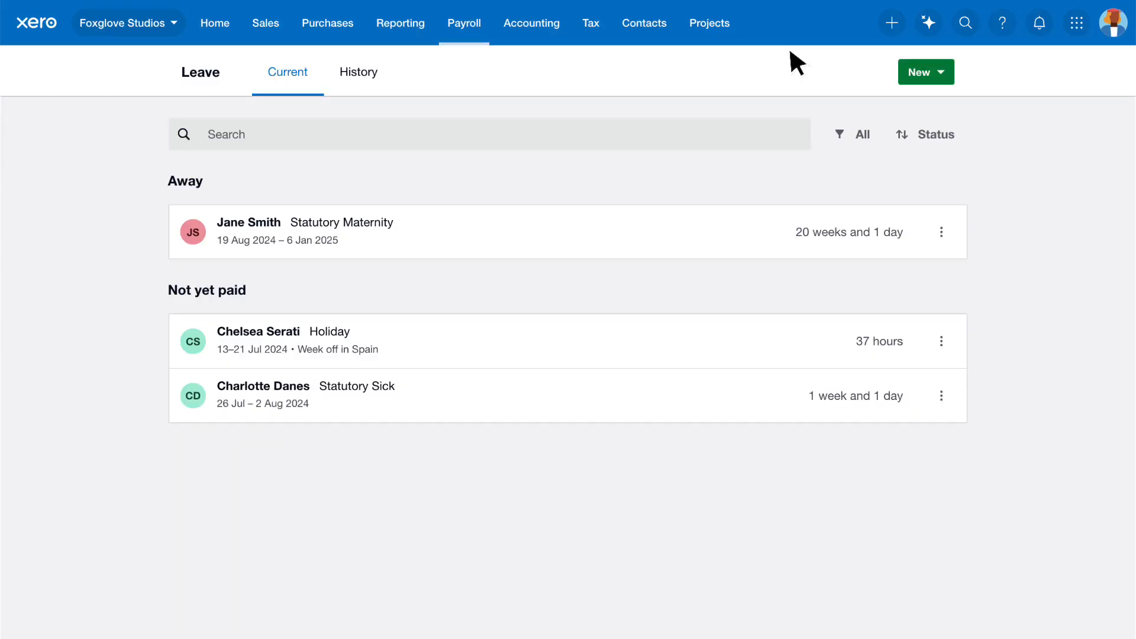